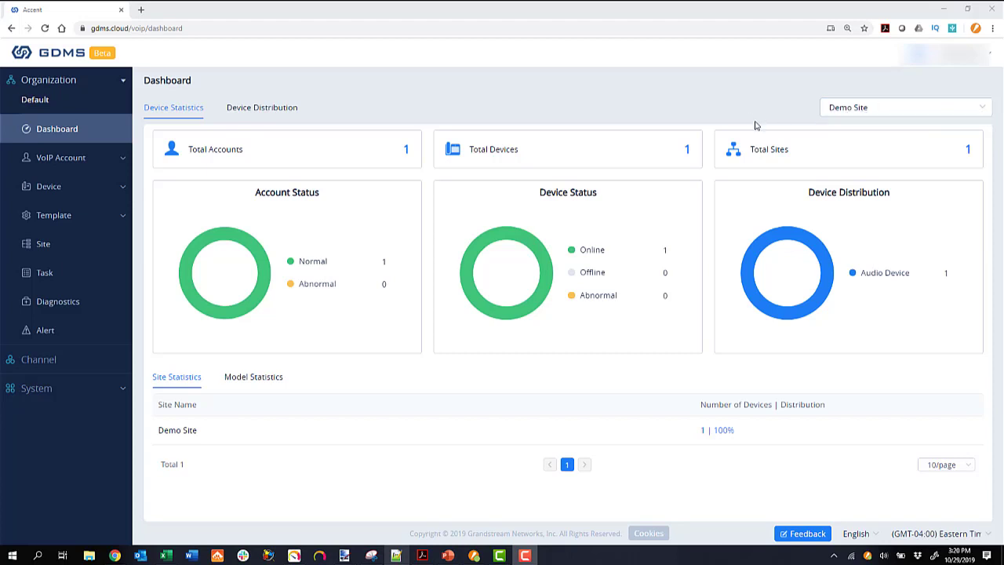
Step: Examine the dashboard's list of available sites and the device distribution map, returning to the device statistics for Demo Site
{"action": "left_click", "coordinate": [978, 112]}
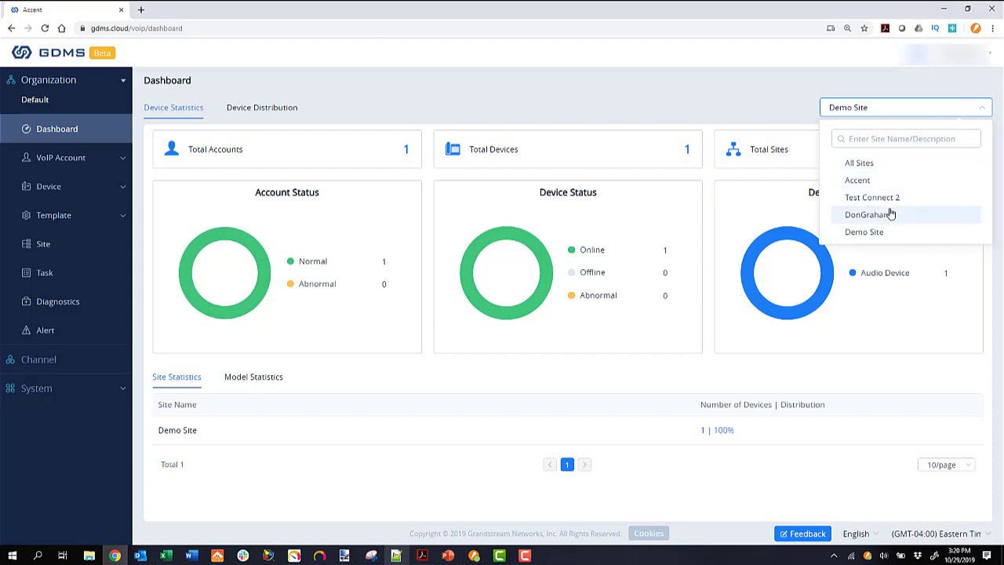
{"action": "left_click", "coordinate": [979, 112]}
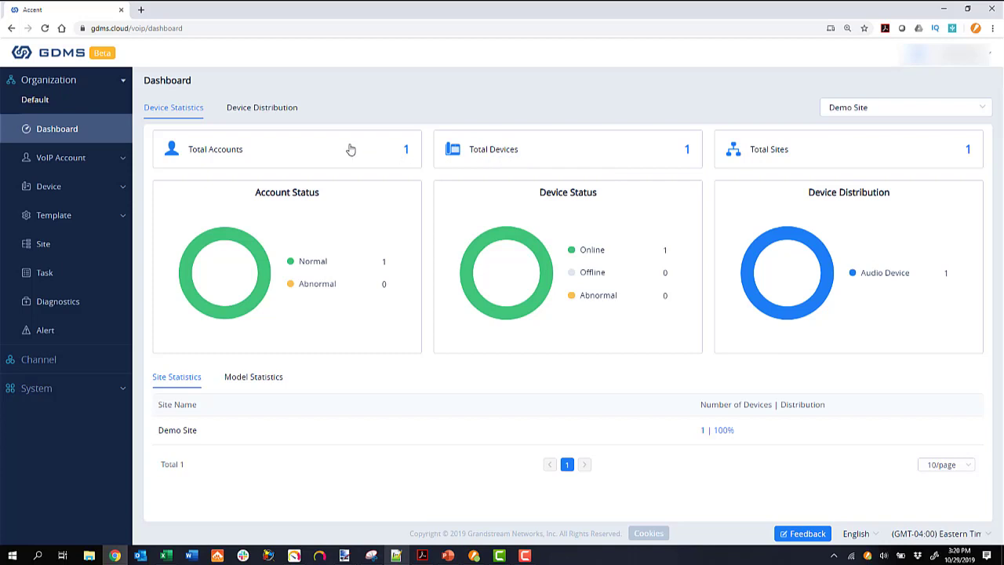
{"action": "mouse_move", "coordinate": [495, 241]}
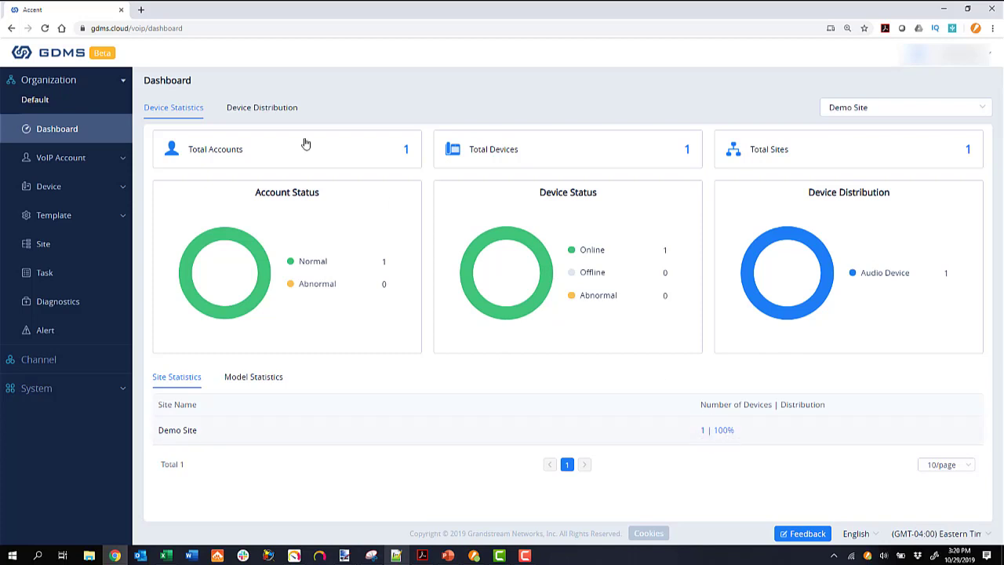
{"action": "left_click", "coordinate": [256, 111]}
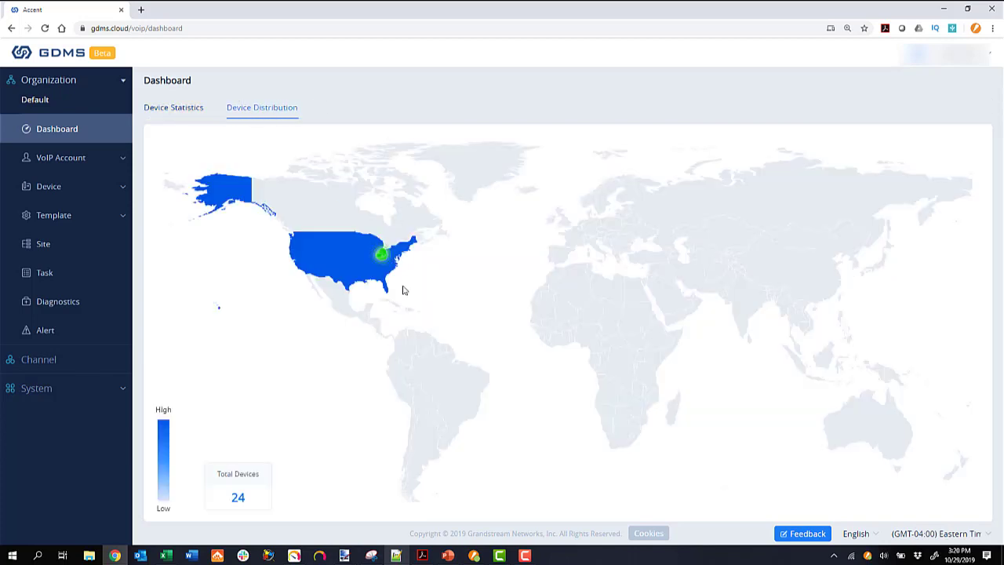
{"action": "mouse_move", "coordinate": [327, 253]}
{"action": "left_click", "coordinate": [173, 109]}
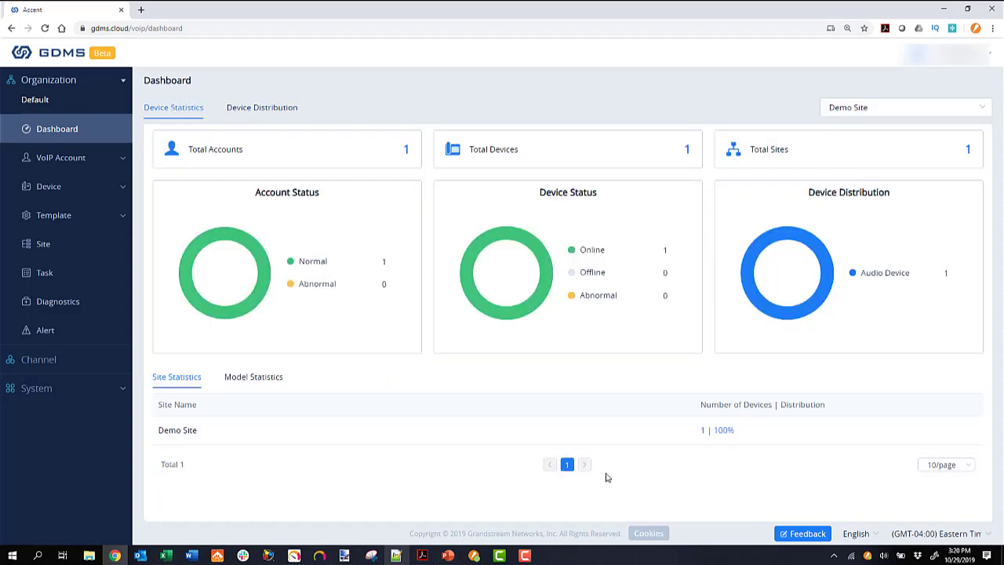
Step: Open the parameter settings of the 2614 Demo phone from the Demo Site device list
{"action": "left_click", "coordinate": [497, 154]}
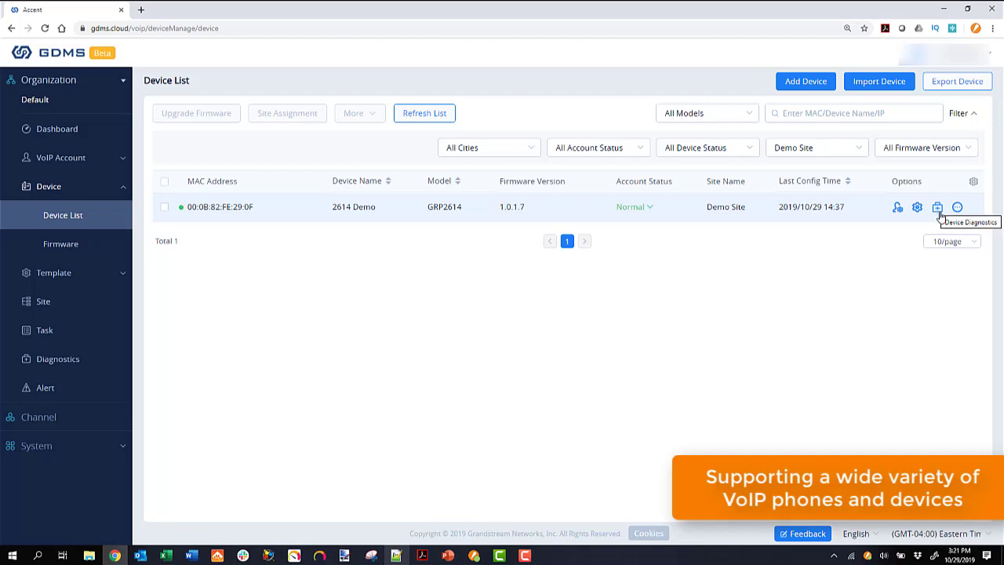
{"action": "mouse_move", "coordinate": [958, 208]}
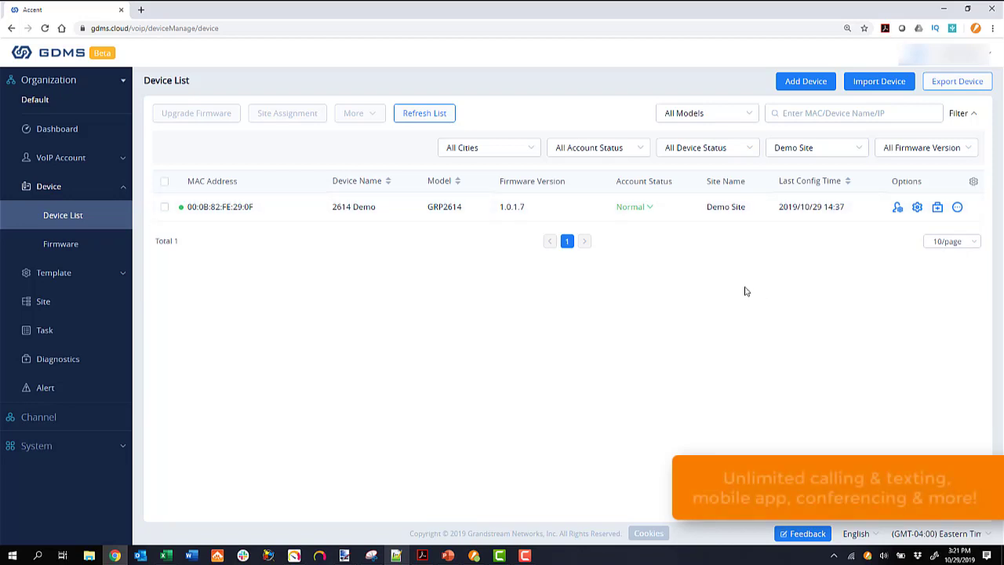
{"action": "left_click", "coordinate": [917, 208]}
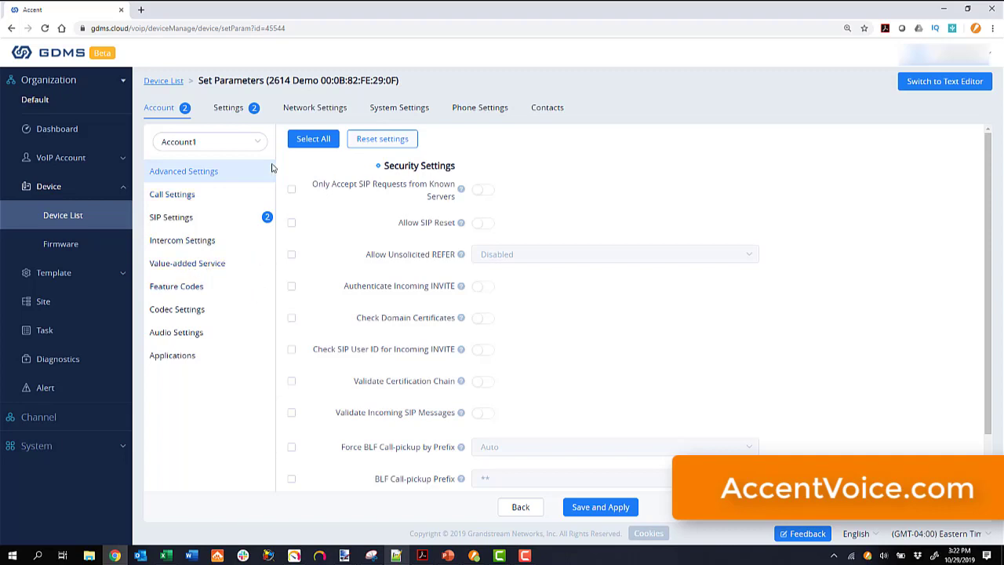
Step: Check the selectable accounts and examine the SIP settings of Account1, including the register expiration and MWI subscription options
{"action": "left_click", "coordinate": [184, 143]}
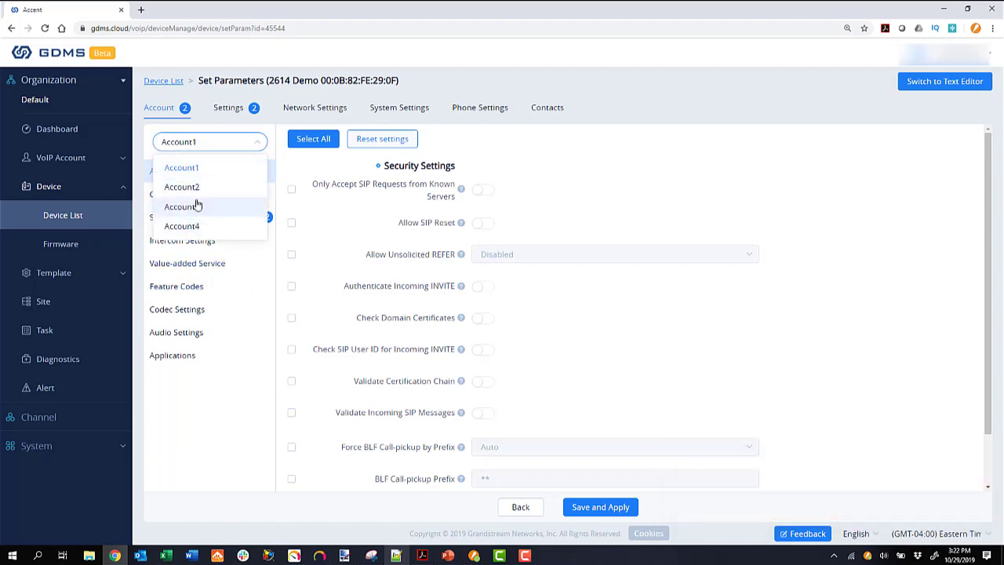
{"action": "left_click", "coordinate": [233, 146]}
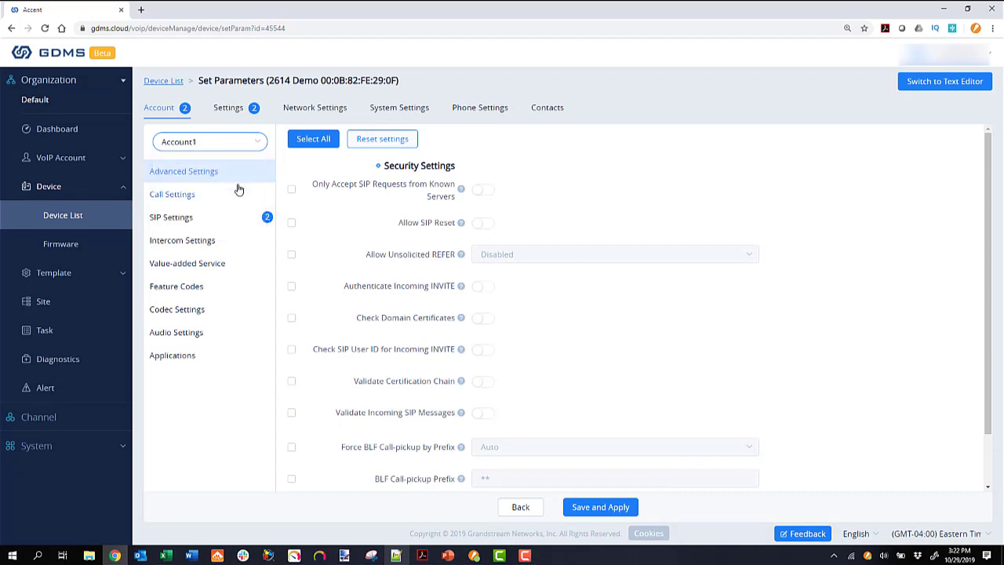
{"action": "left_click", "coordinate": [213, 218]}
{"action": "scroll", "coordinate": [420, 424], "scroll_direction": "down", "scroll_amount": 1}
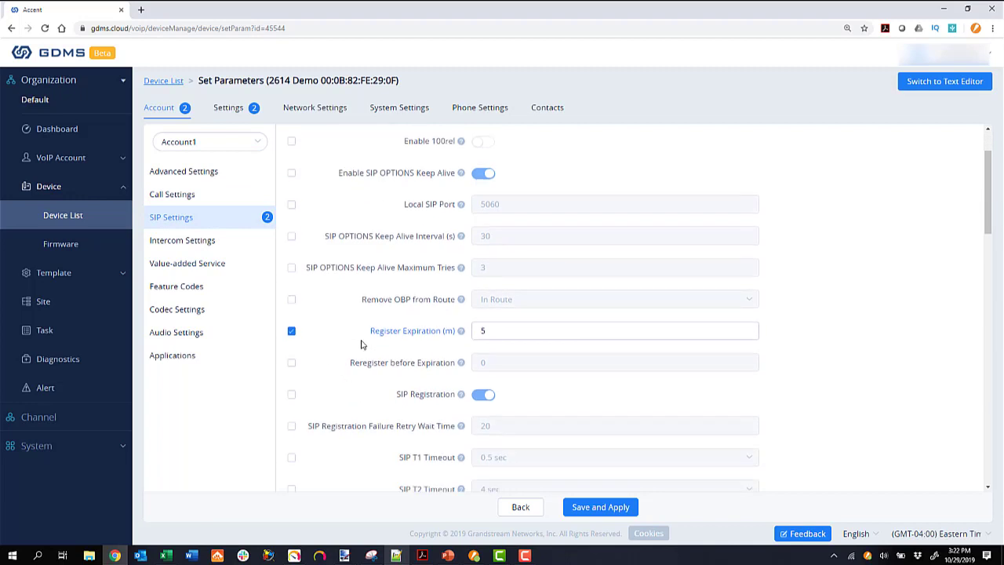
{"action": "scroll", "coordinate": [514, 200], "scroll_direction": "up", "scroll_amount": 2}
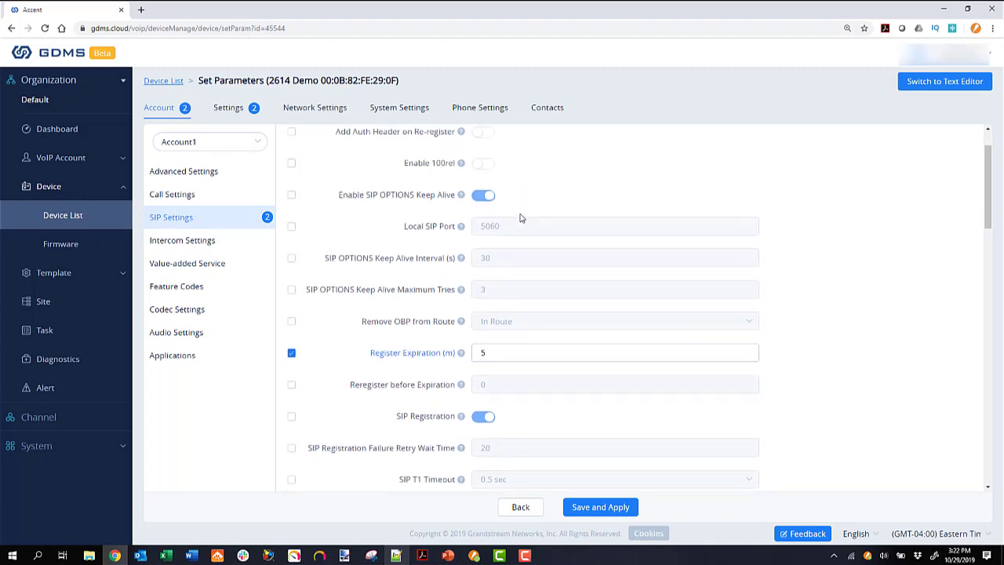
{"action": "scroll", "coordinate": [506, 294], "scroll_direction": "down", "scroll_amount": 1}
{"action": "scroll", "coordinate": [503, 299], "scroll_direction": "down", "scroll_amount": 3}
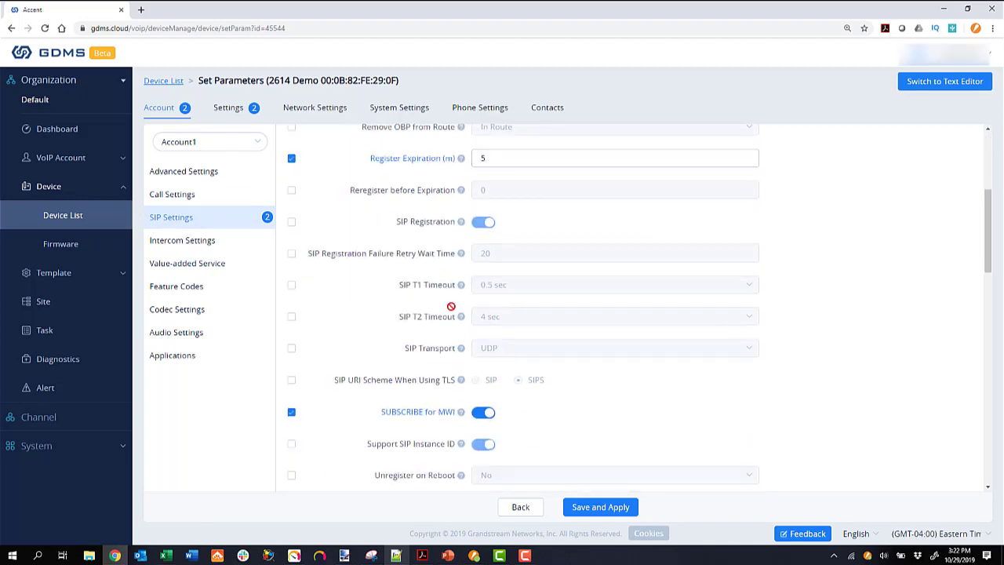
Step: Examine Account1's call settings, from ring tones and call features down to caller ID and dial plan
{"action": "left_click", "coordinate": [185, 196]}
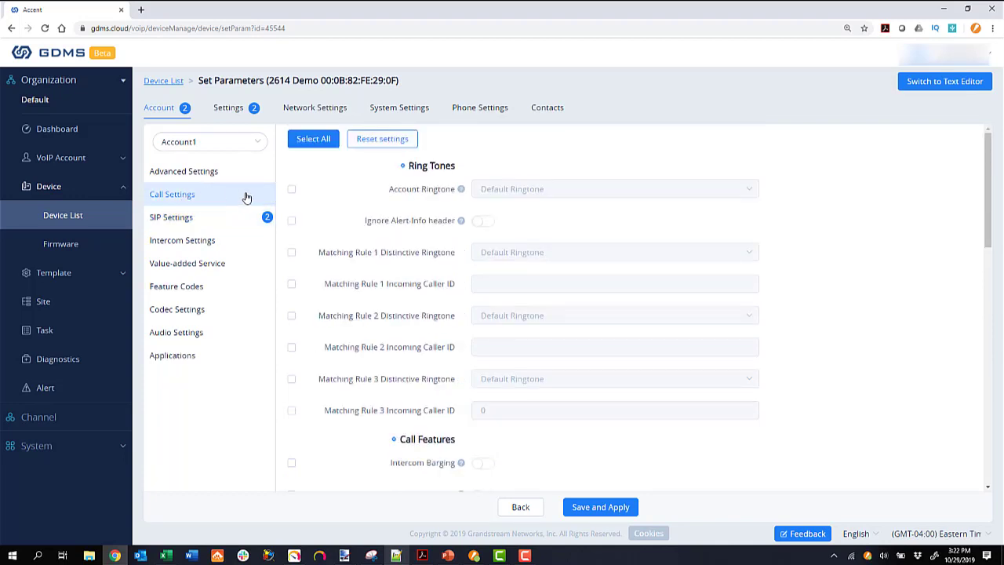
{"action": "scroll", "coordinate": [511, 283], "scroll_direction": "down", "scroll_amount": 3}
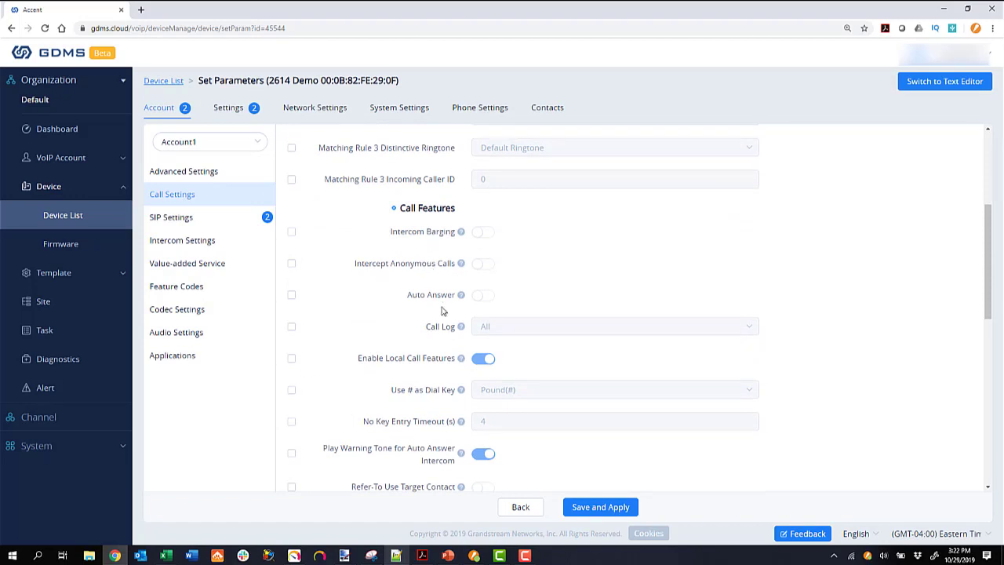
{"action": "mouse_move", "coordinate": [444, 339]}
{"action": "scroll", "coordinate": [358, 376], "scroll_direction": "down", "scroll_amount": 1}
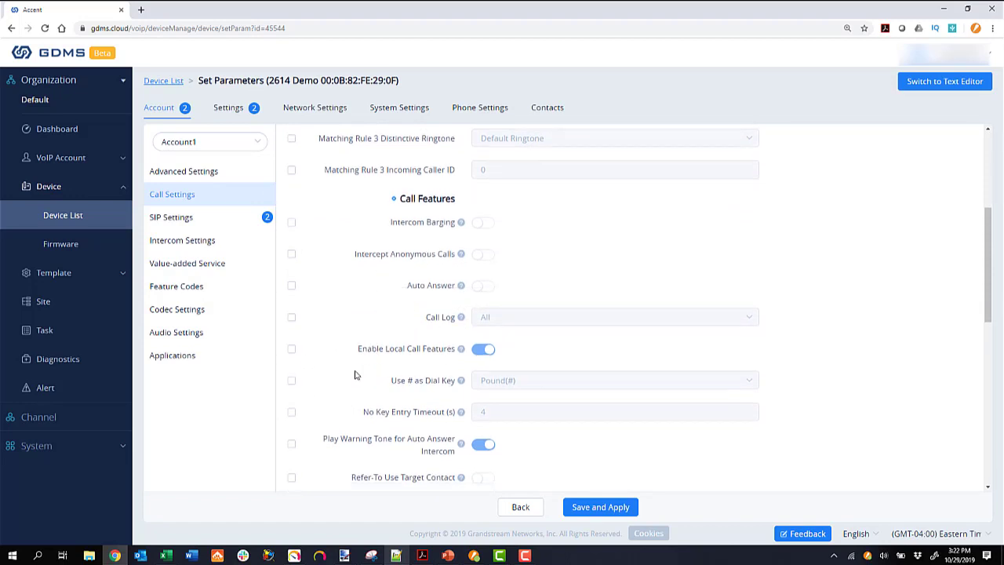
{"action": "scroll", "coordinate": [561, 379], "scroll_direction": "down", "scroll_amount": 5}
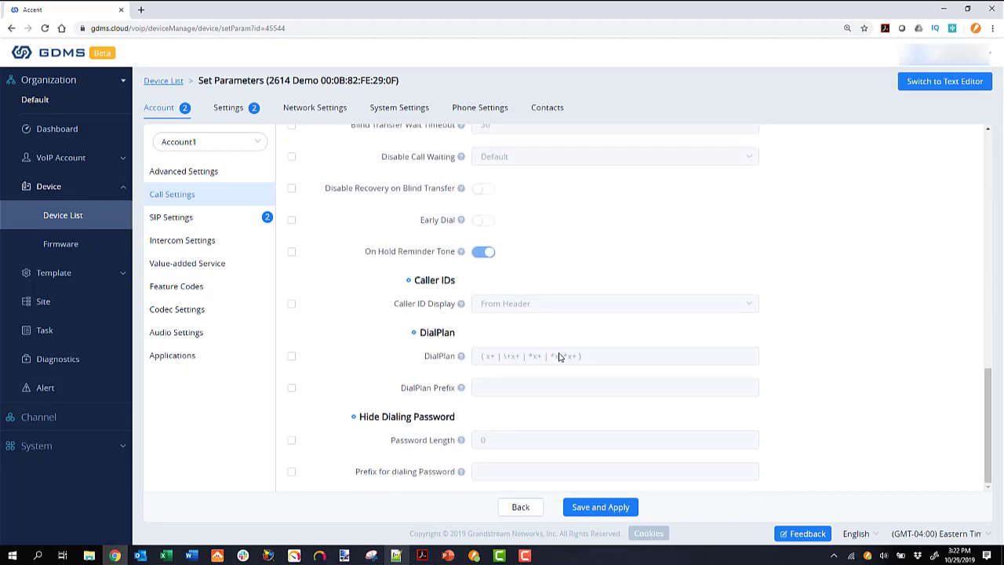
{"action": "scroll", "coordinate": [697, 321], "scroll_direction": "up", "scroll_amount": 1}
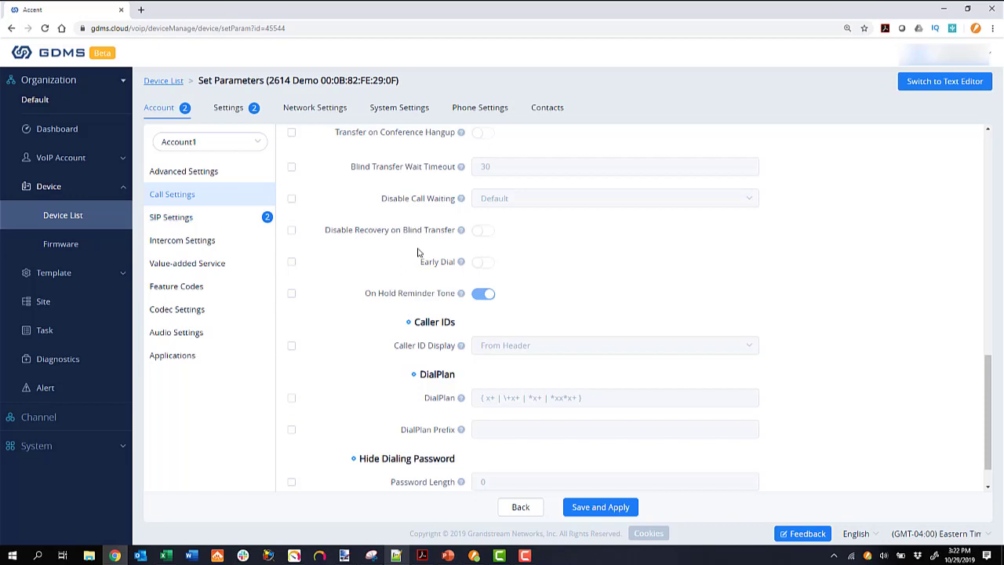
Step: Open the phone's programmable keys settings and go through the virtual keys to the Physical Multi-Purpose Keys section
{"action": "left_click", "coordinate": [243, 110]}
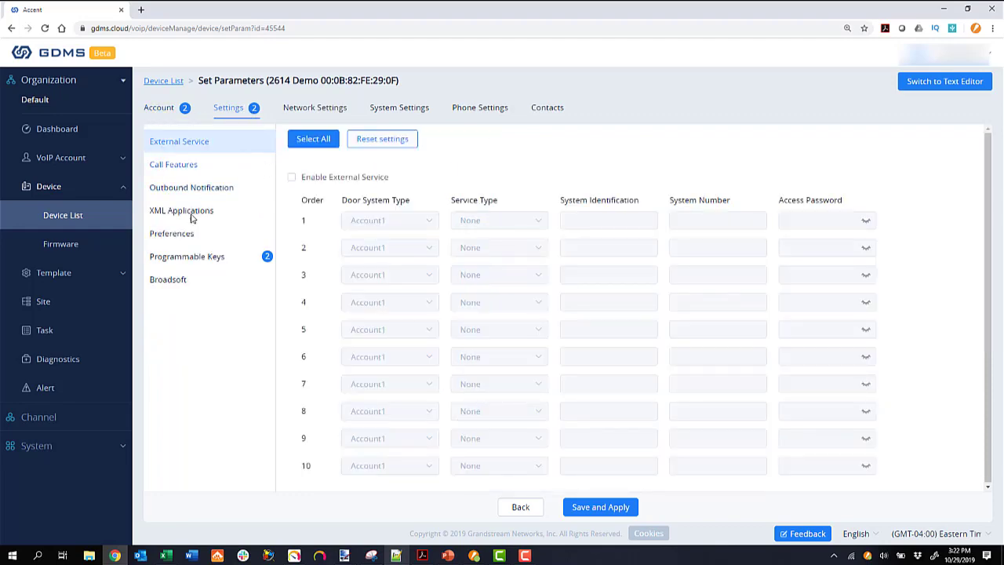
{"action": "left_click", "coordinate": [195, 257]}
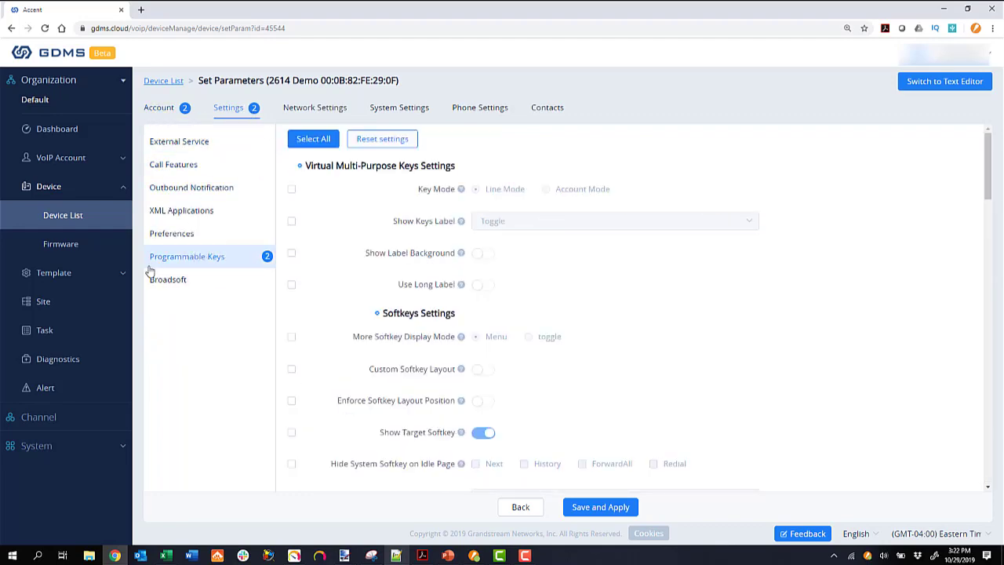
{"action": "scroll", "coordinate": [695, 292], "scroll_direction": "down", "scroll_amount": 6}
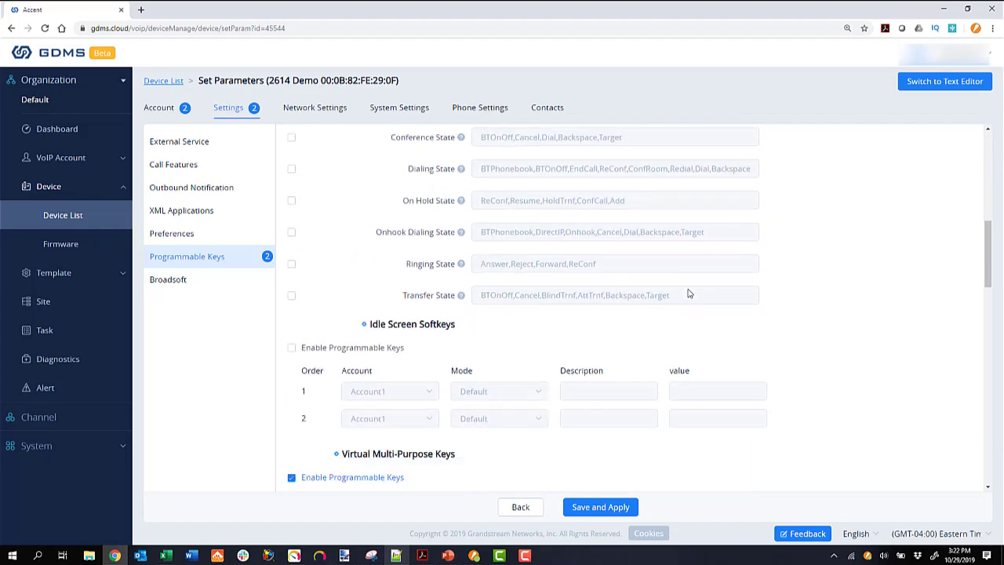
{"action": "scroll", "coordinate": [686, 292], "scroll_direction": "down", "scroll_amount": 4}
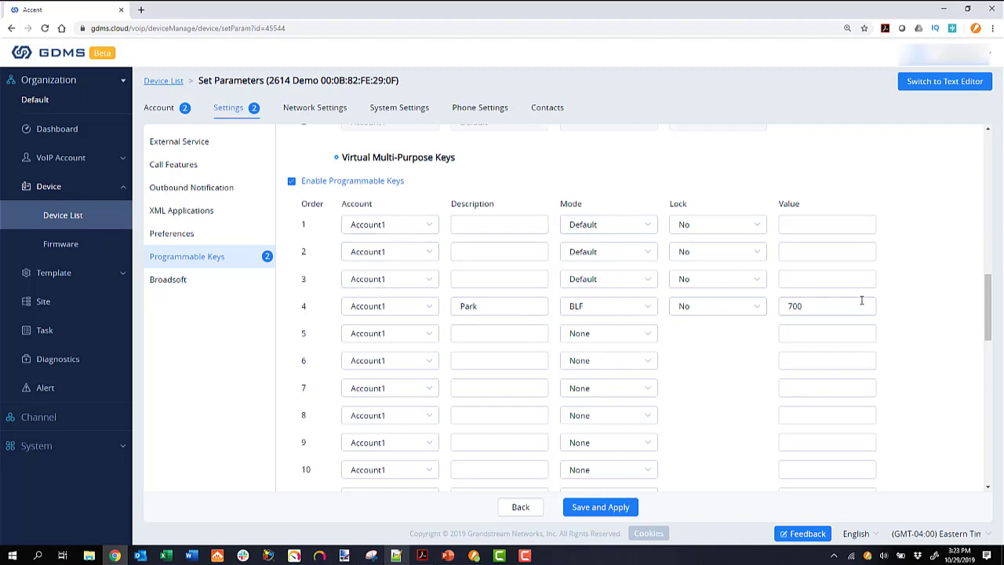
{"action": "scroll", "coordinate": [286, 292], "scroll_direction": "down", "scroll_amount": 2}
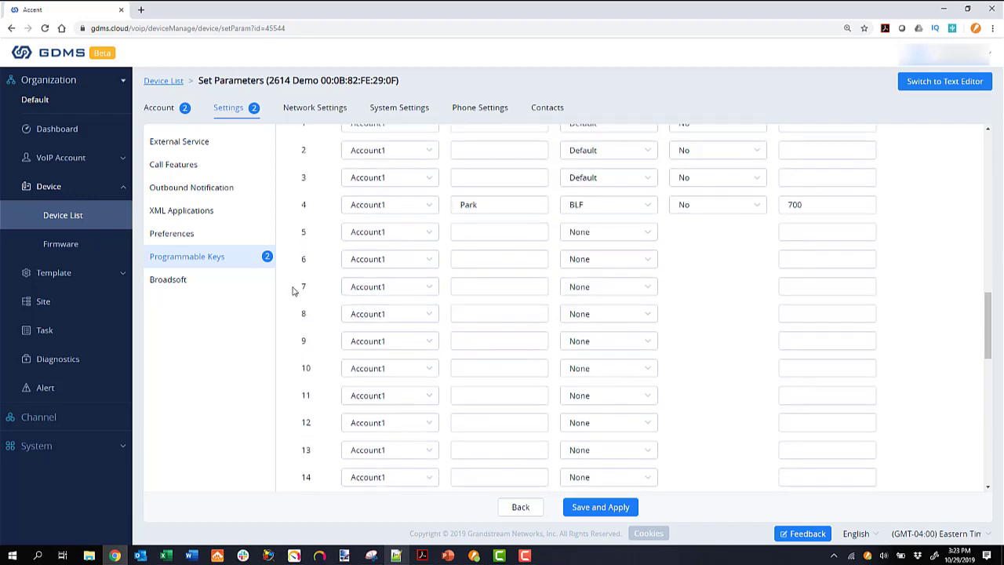
{"action": "scroll", "coordinate": [314, 281], "scroll_direction": "down", "scroll_amount": 6}
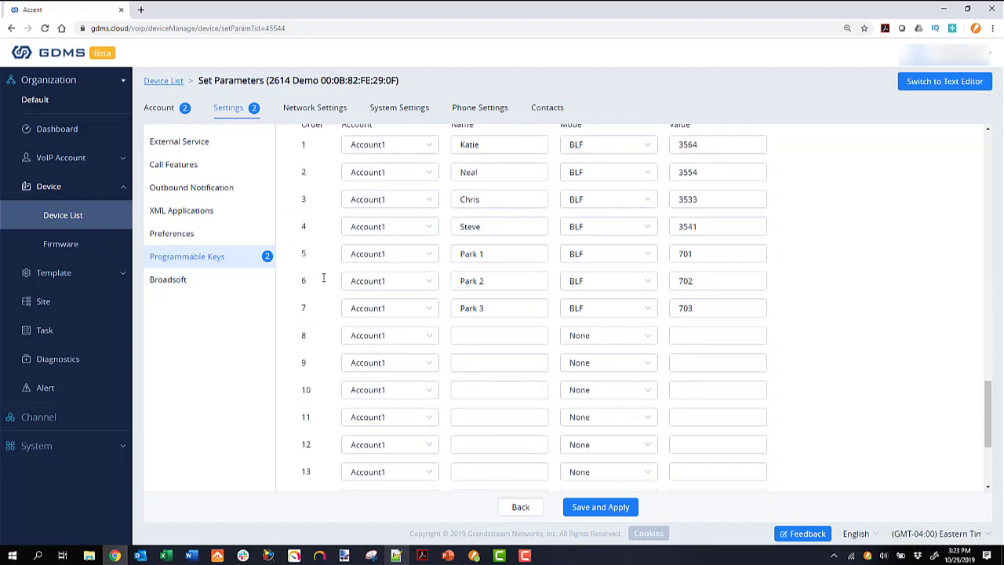
{"action": "scroll", "coordinate": [323, 278], "scroll_direction": "up", "scroll_amount": 1}
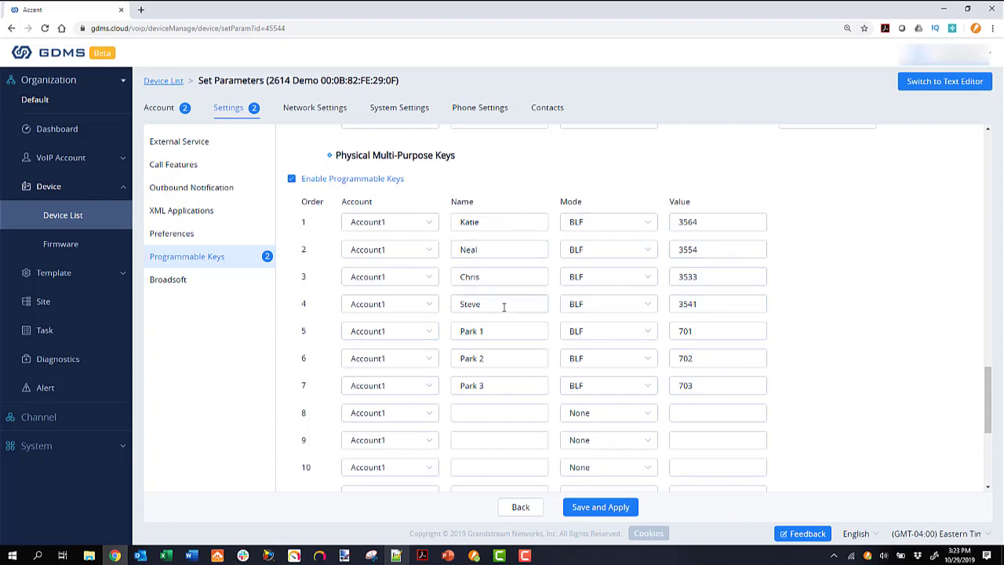
Step: Look through the available key modes and set the mode of physical multi-purpose key 4 to Call Log
{"action": "left_click", "coordinate": [643, 305]}
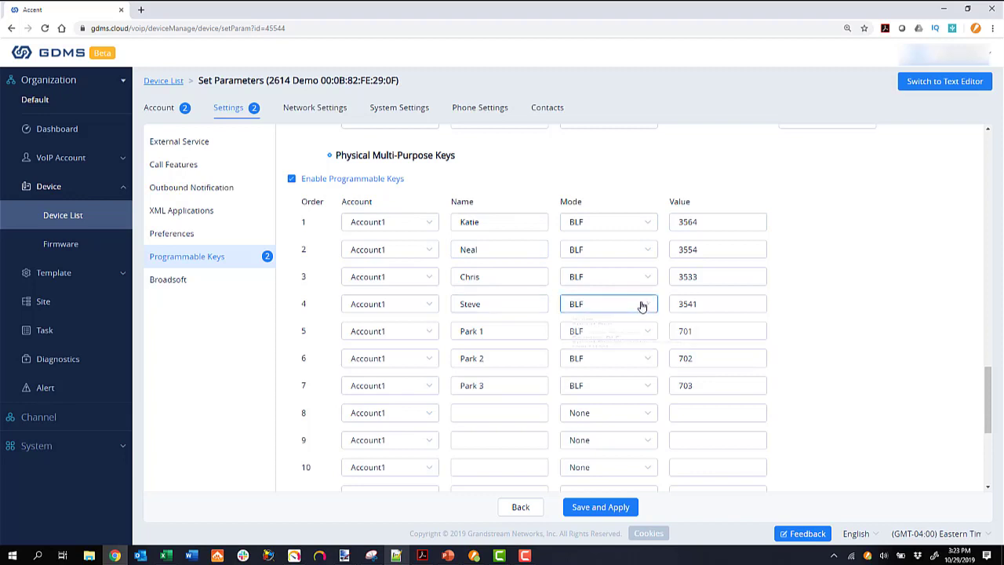
{"action": "scroll", "coordinate": [634, 350], "scroll_direction": "down", "scroll_amount": 1}
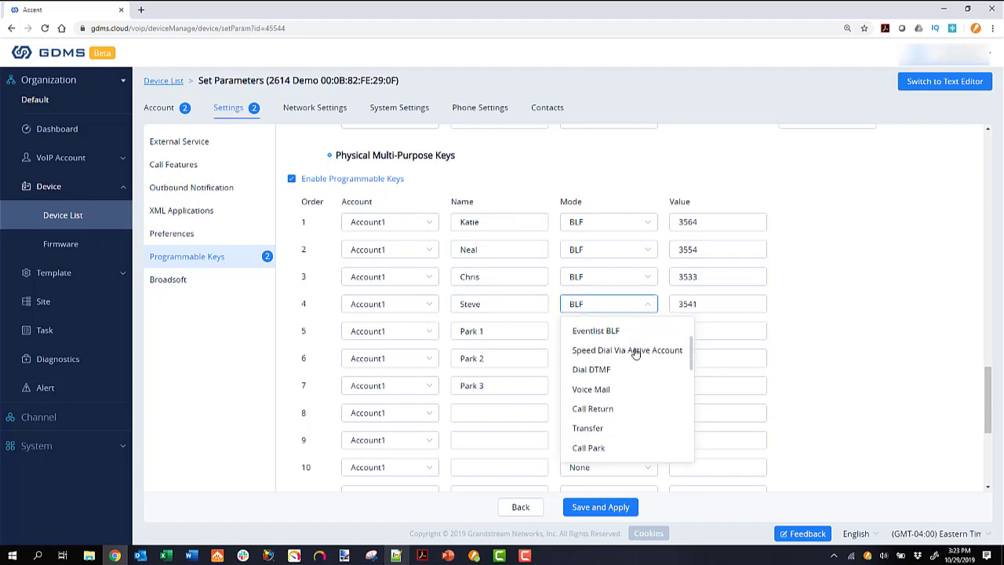
{"action": "scroll", "coordinate": [636, 353], "scroll_direction": "down", "scroll_amount": 3}
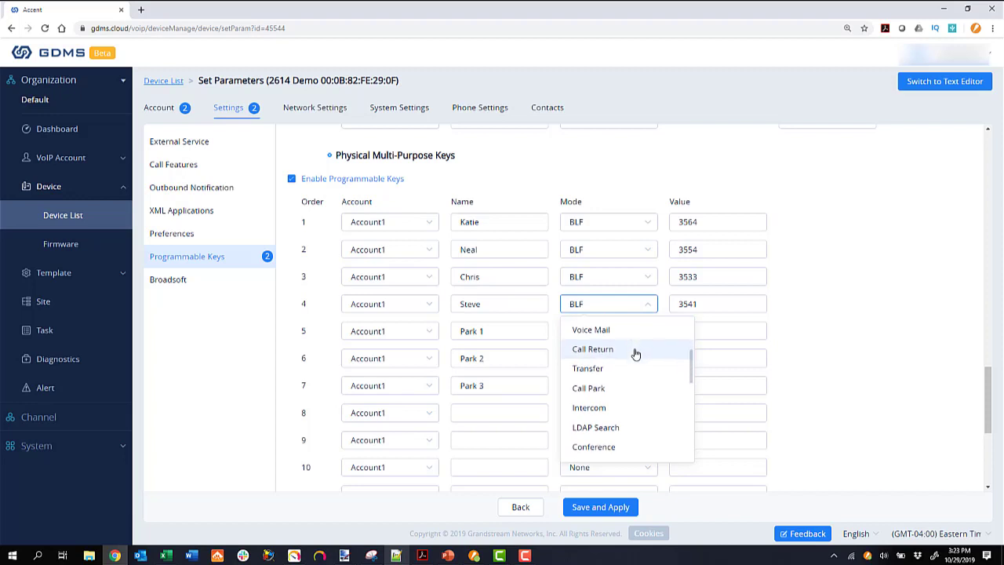
{"action": "scroll", "coordinate": [635, 354], "scroll_direction": "down", "scroll_amount": 3}
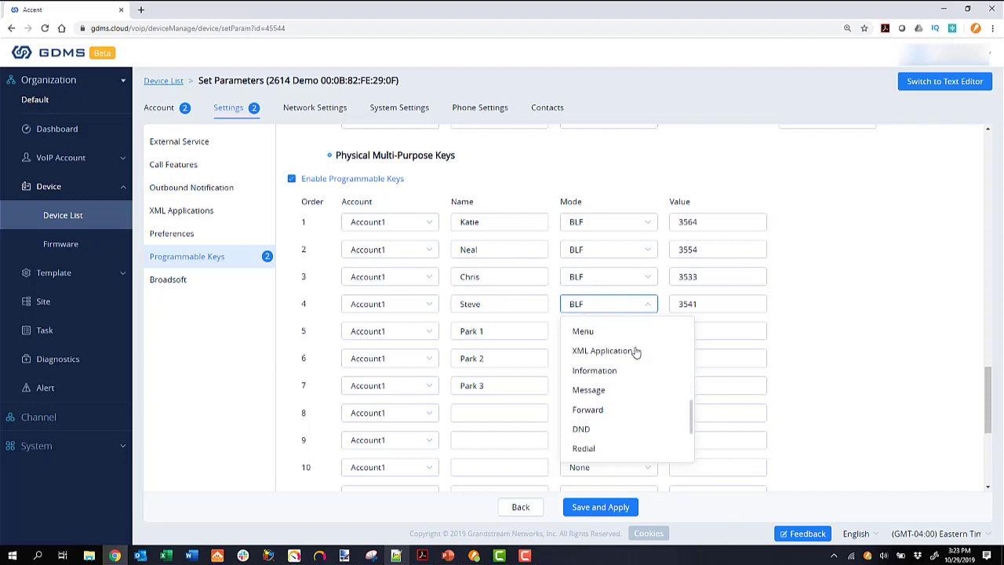
{"action": "scroll", "coordinate": [636, 352], "scroll_direction": "down", "scroll_amount": 4}
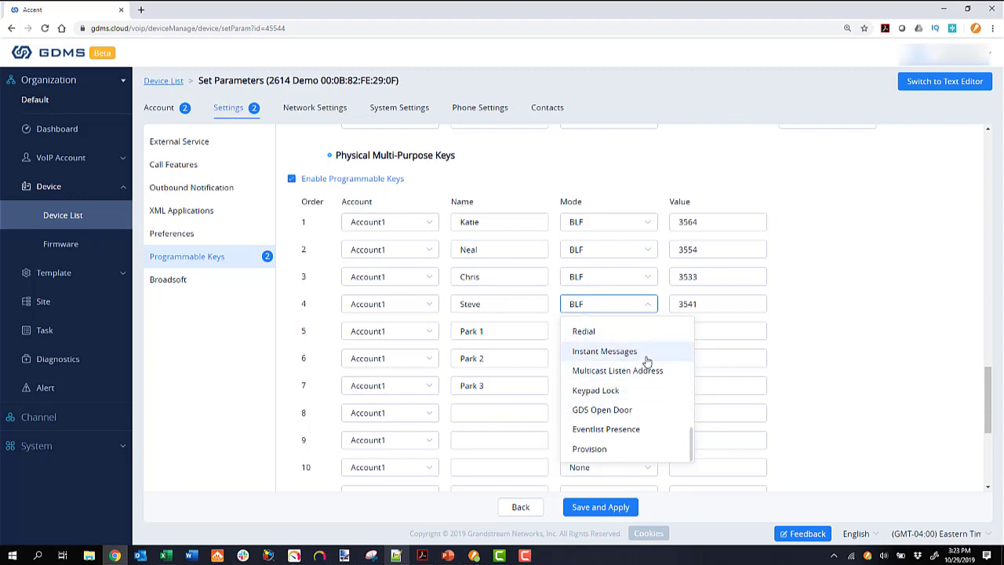
{"action": "scroll", "coordinate": [645, 360], "scroll_direction": "up", "scroll_amount": 2}
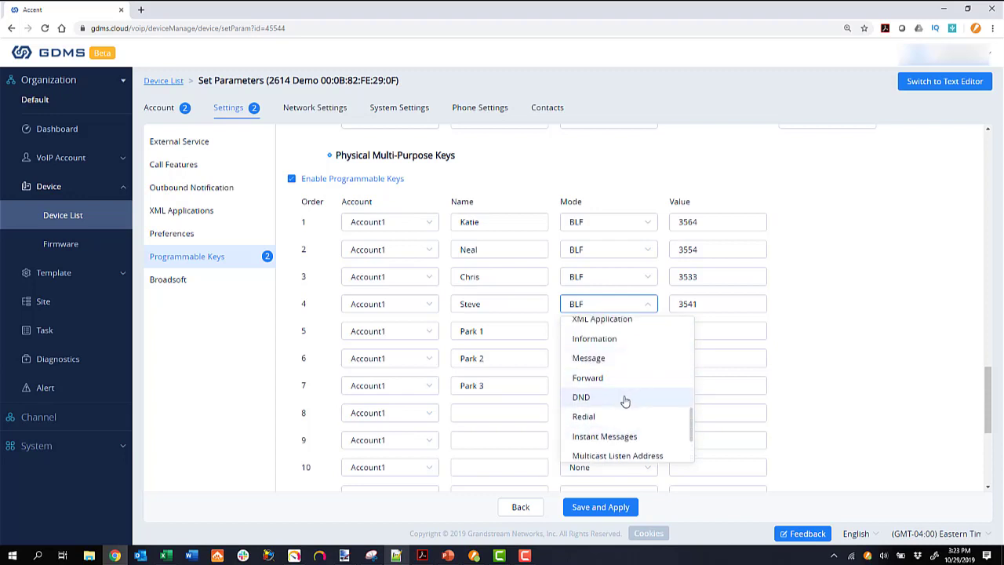
{"action": "scroll", "coordinate": [625, 401], "scroll_direction": "up", "scroll_amount": 3}
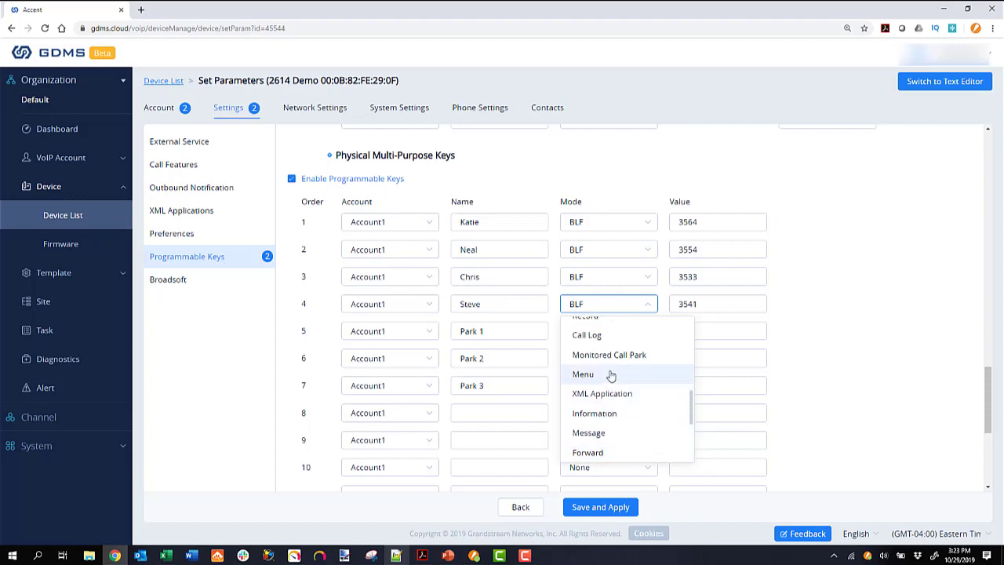
{"action": "scroll", "coordinate": [611, 376], "scroll_direction": "up", "scroll_amount": 1}
{"action": "left_click", "coordinate": [588, 375]}
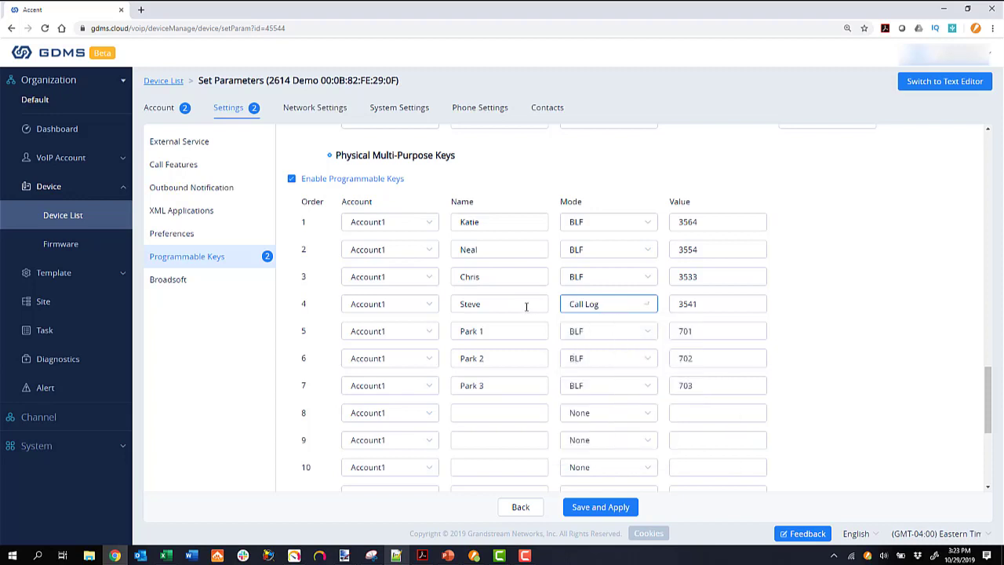
Step: Clear the value of physical multi-purpose key 4, rename the key Call Log, and save and apply the settings
{"action": "left_click_drag", "start_coordinate": [725, 305], "coordinate": [687, 304]}
{"action": "key", "text": "Tab"}
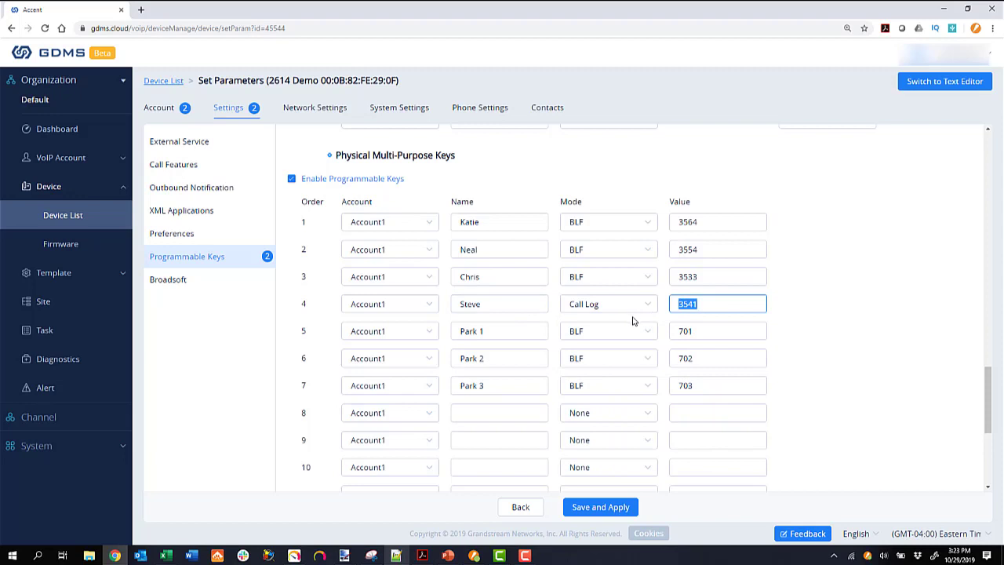
{"action": "key", "text": "BackSpace"}
{"action": "double_click", "coordinate": [488, 304]}
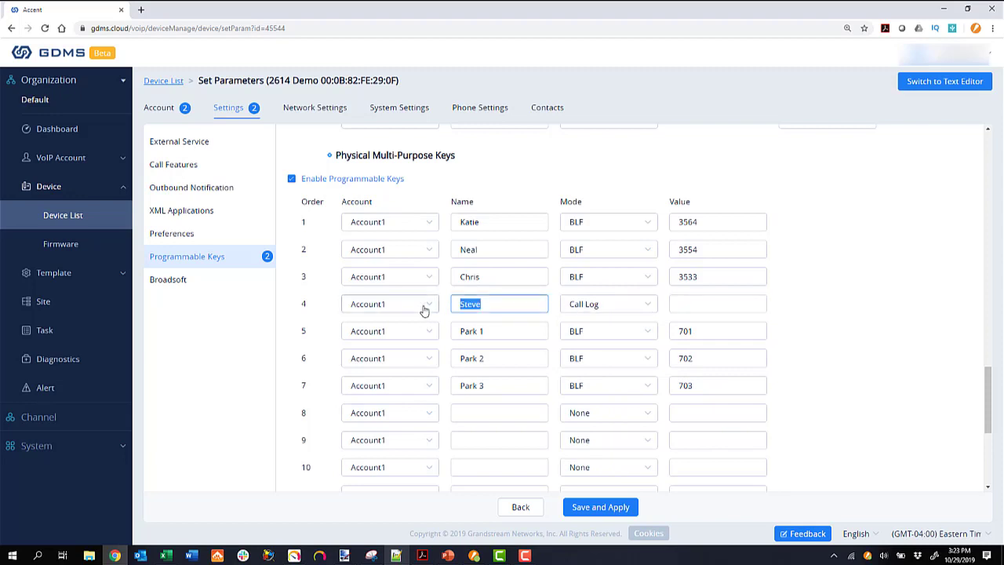
{"action": "type", "text": "Call Log"}
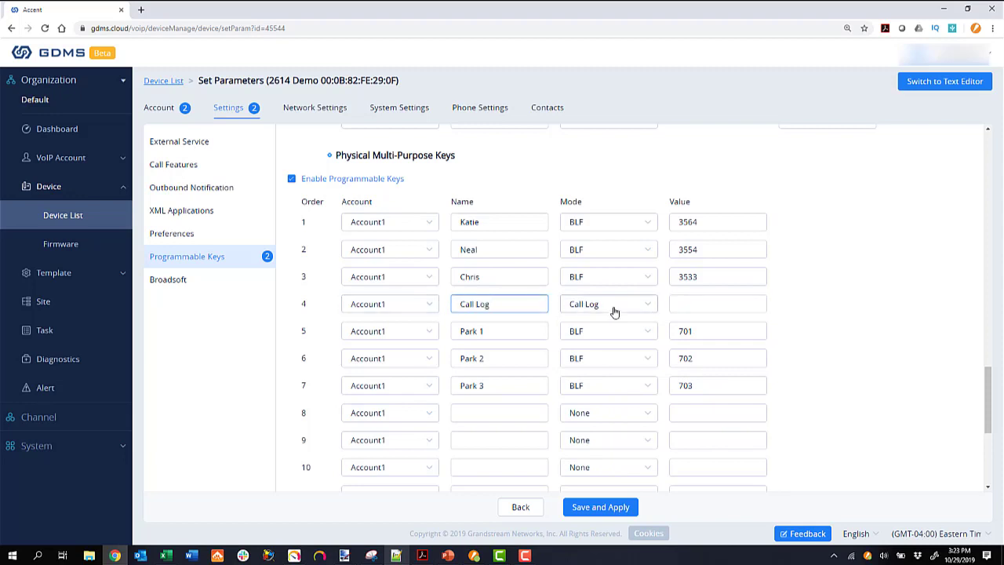
{"action": "left_click", "coordinate": [824, 292]}
{"action": "left_click", "coordinate": [600, 507]}
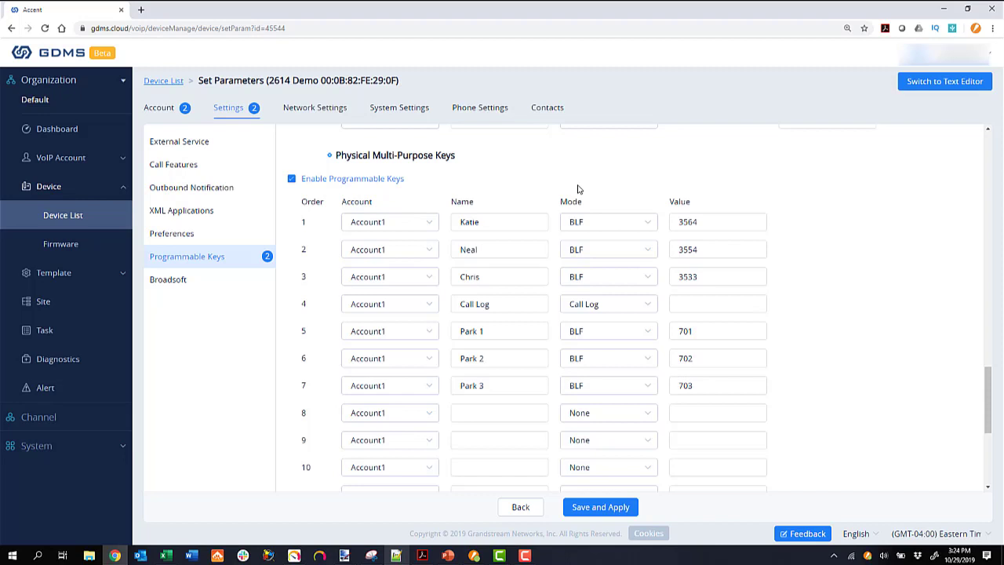
Step: Open the firmware section and look through both pages of official firmware versions and their supported models
{"action": "left_click", "coordinate": [77, 246]}
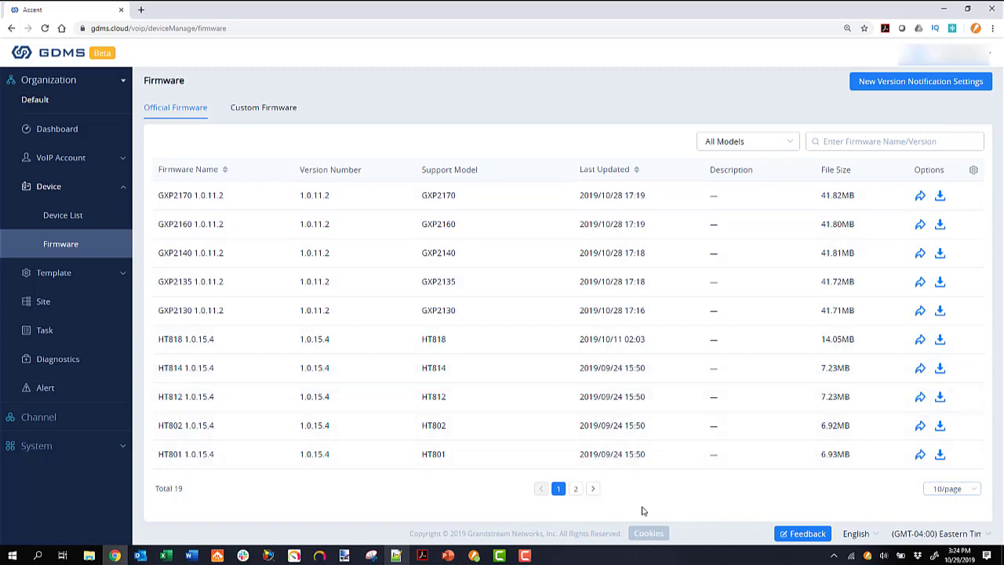
{"action": "left_click", "coordinate": [576, 489]}
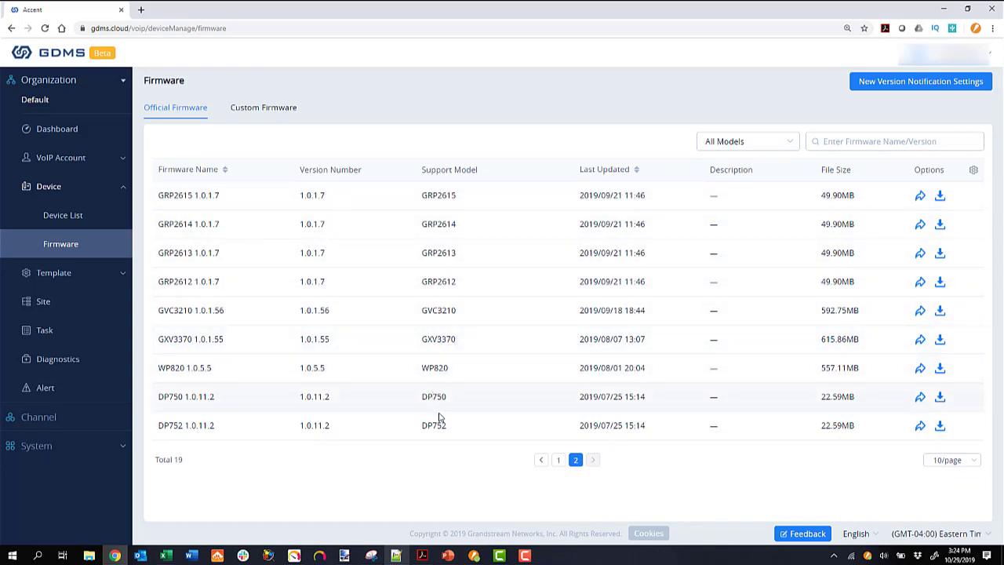
{"action": "left_click", "coordinate": [559, 462]}
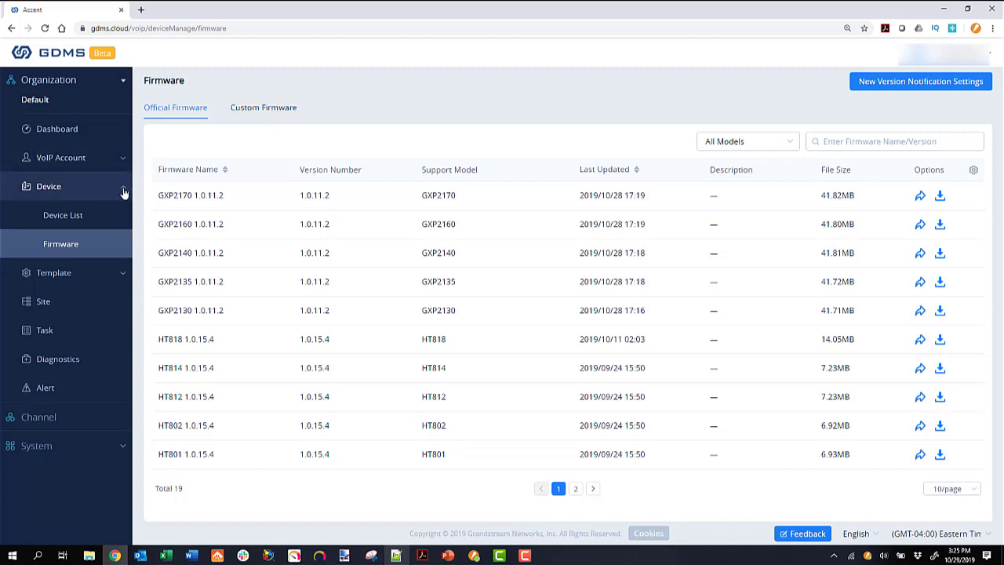
Step: Return to the device list and filter it to show only devices at Demo Site
{"action": "left_click", "coordinate": [102, 219]}
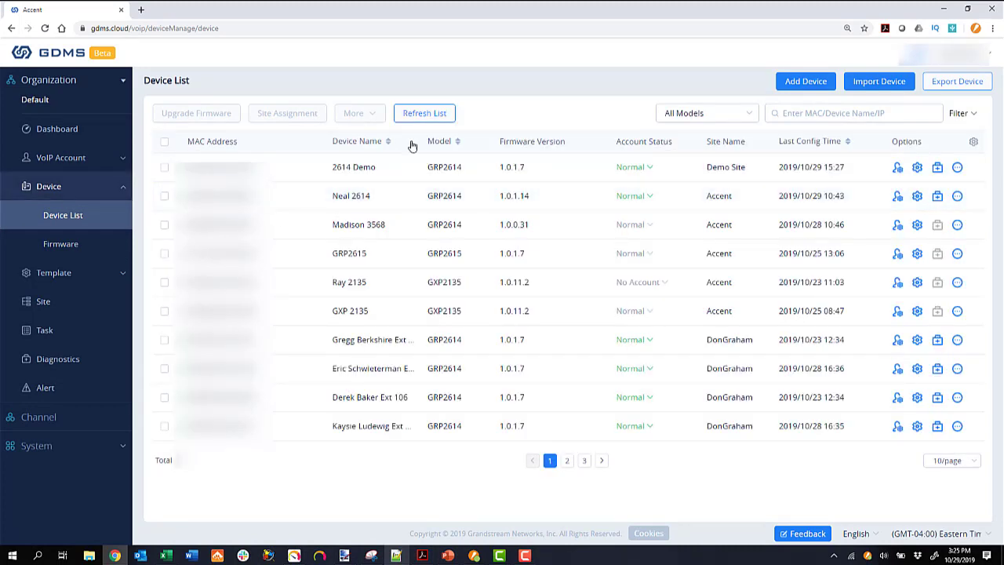
{"action": "left_click", "coordinate": [962, 115]}
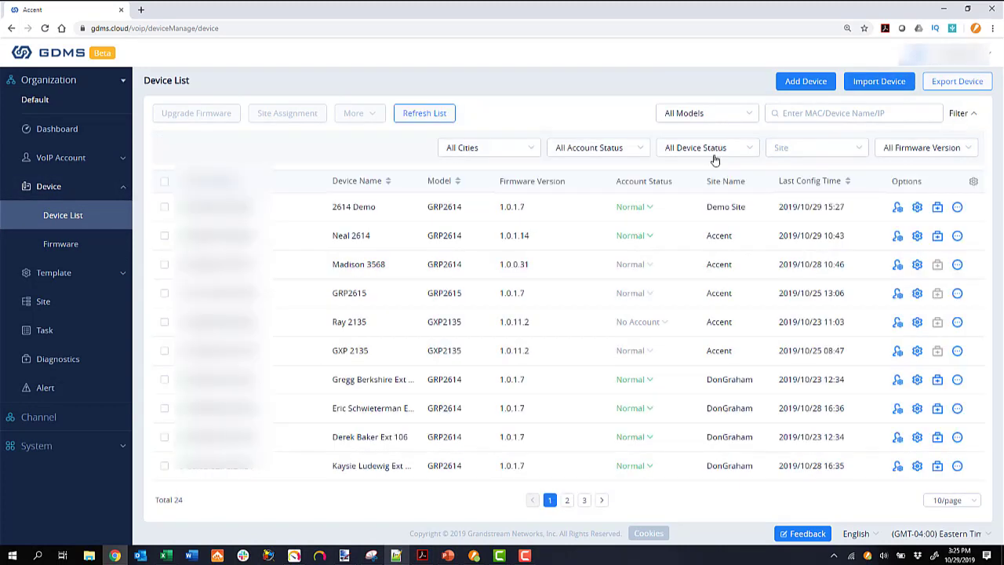
{"action": "left_click", "coordinate": [852, 148]}
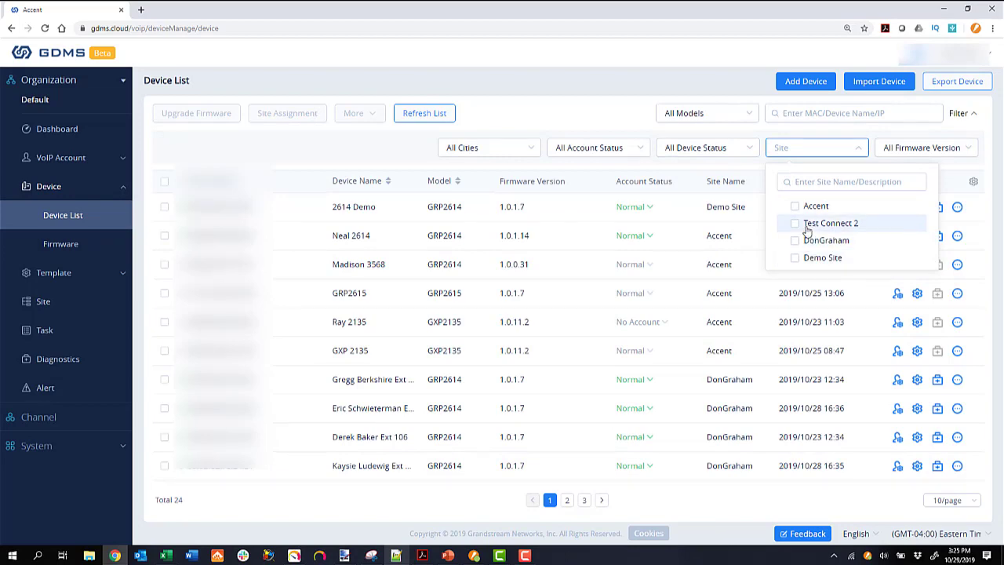
{"action": "left_click", "coordinate": [797, 261]}
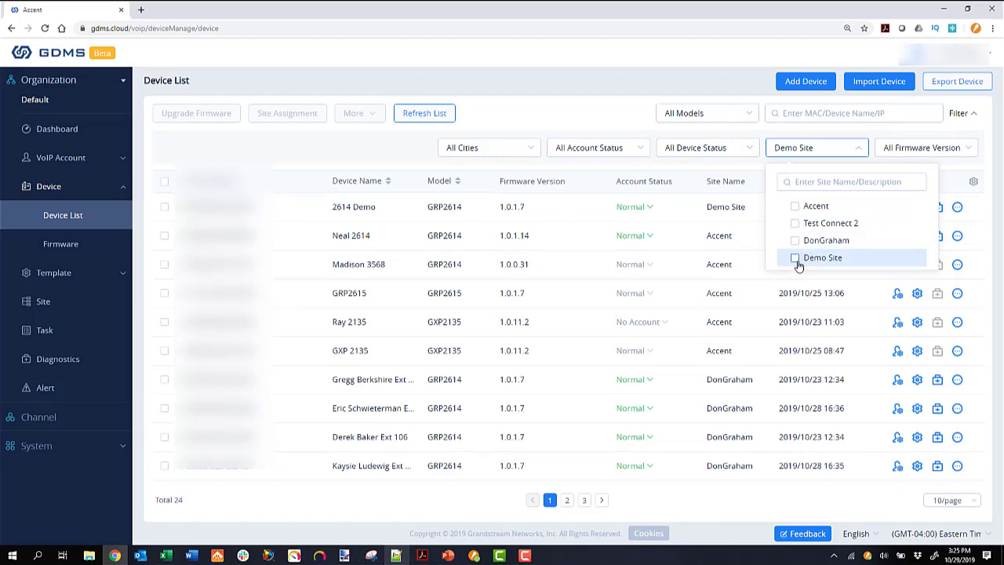
{"action": "left_click", "coordinate": [437, 293]}
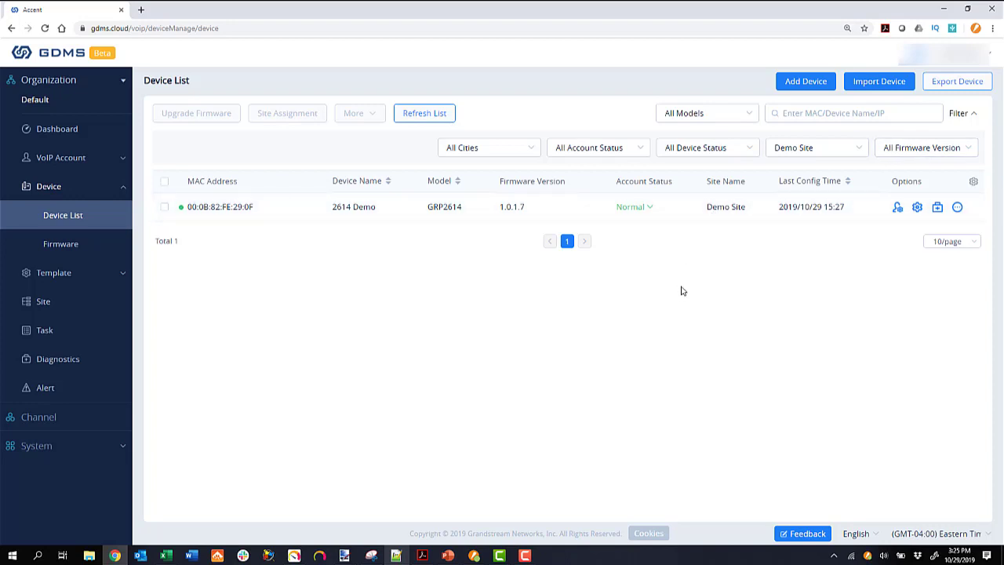
{"action": "left_click", "coordinate": [828, 116]}
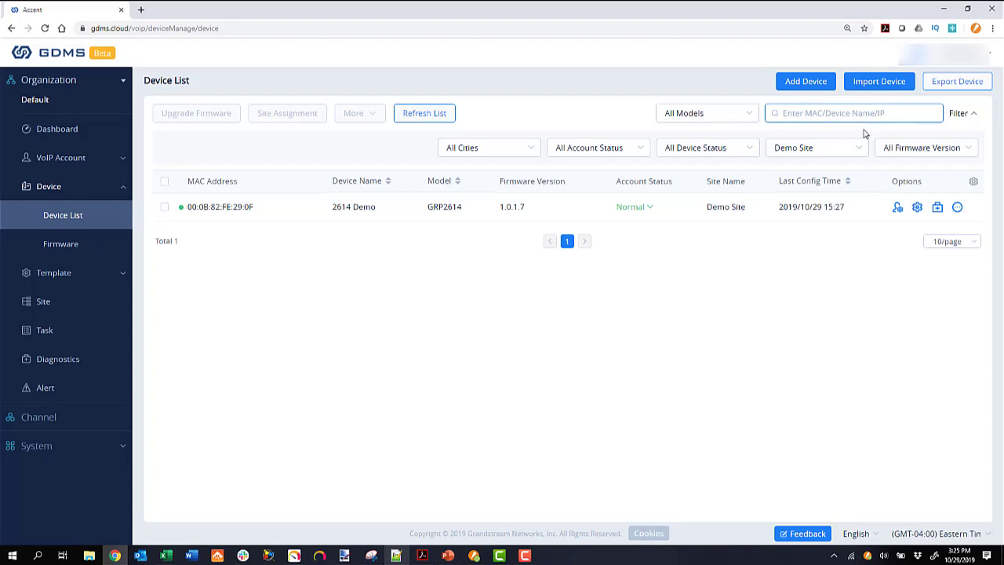
{"action": "left_click", "coordinate": [789, 250]}
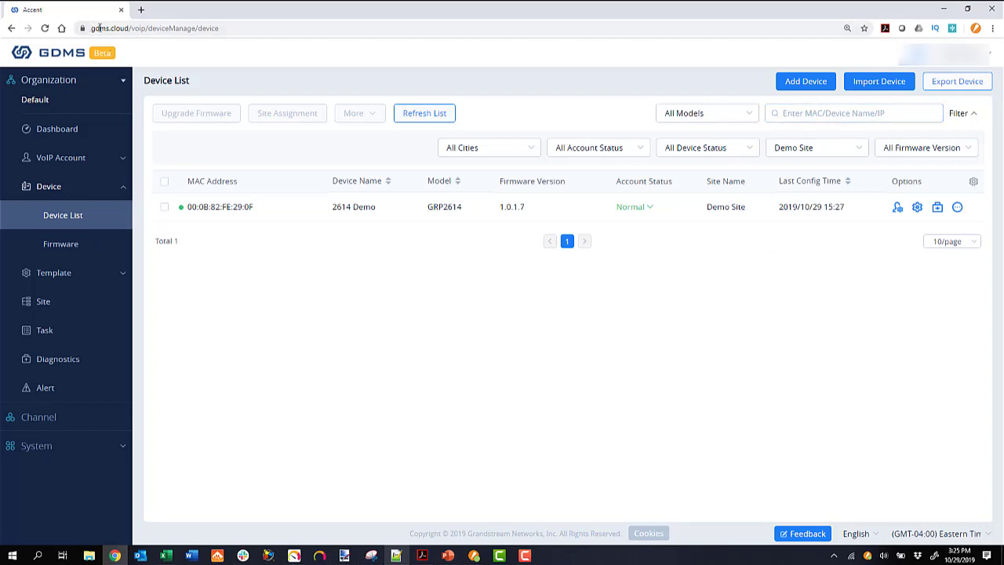
{"action": "double_click", "coordinate": [126, 27]}
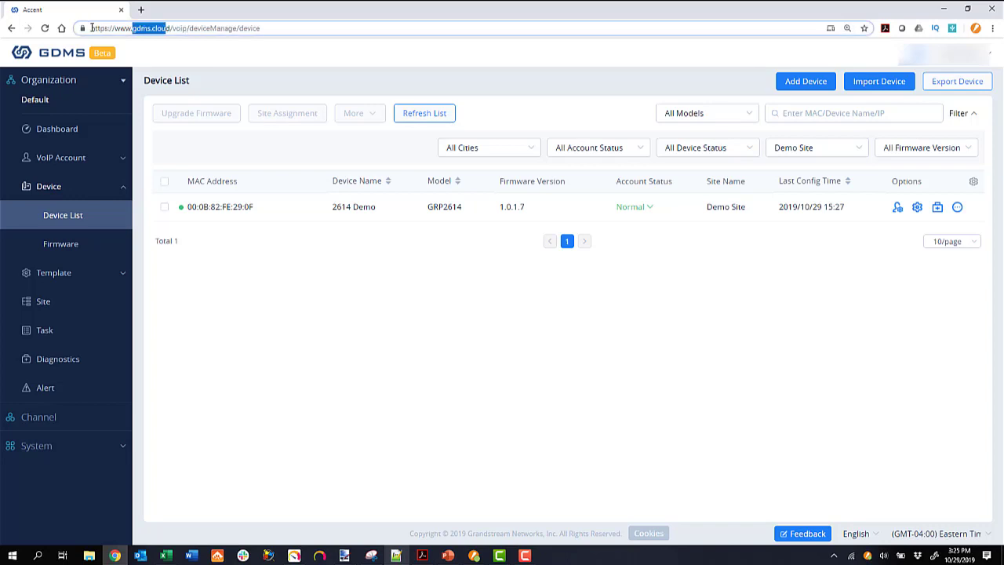
{"action": "left_click_drag", "start_coordinate": [171, 28], "coordinate": [132, 28]}
{"action": "left_click", "coordinate": [263, 329]}
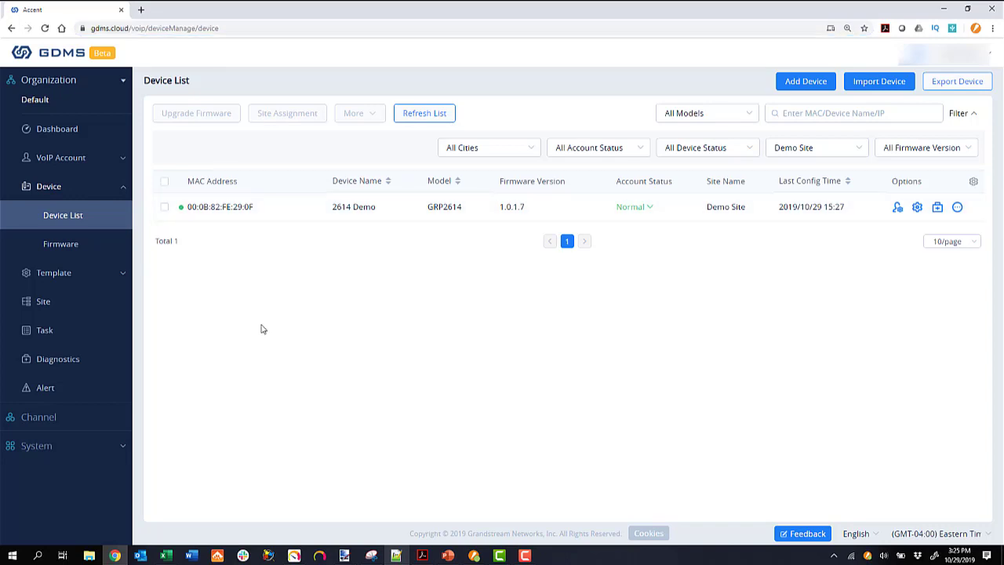